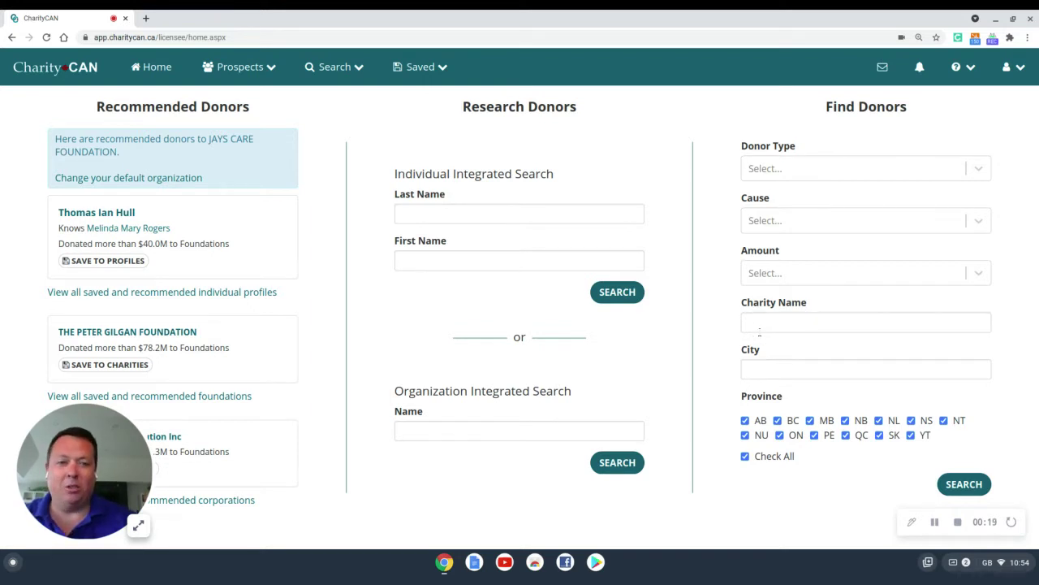
Step: Load My Prospect Profiles from the Prospects dropdown and scroll down the table
click(253, 68)
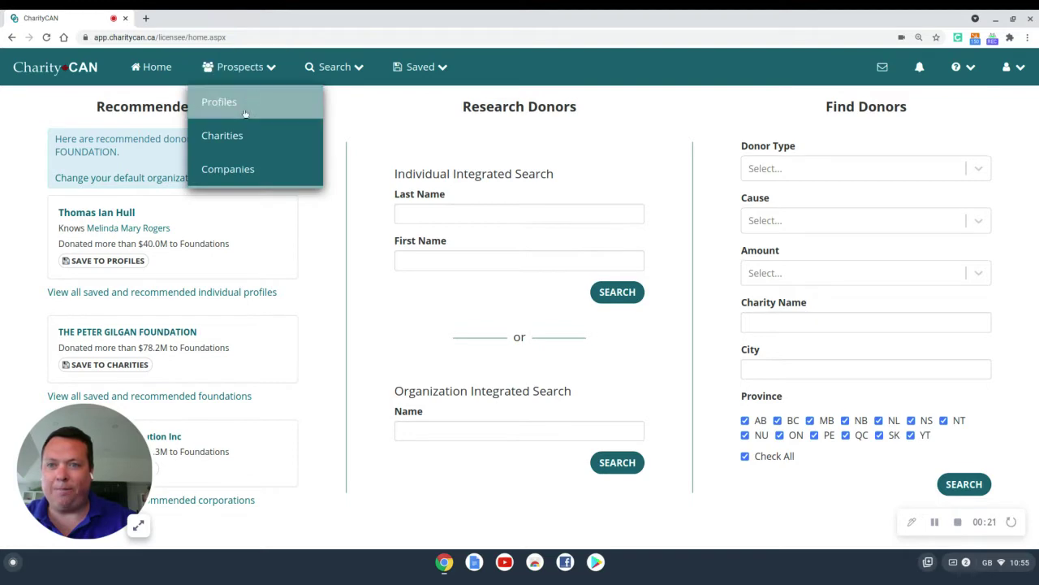
click(242, 102)
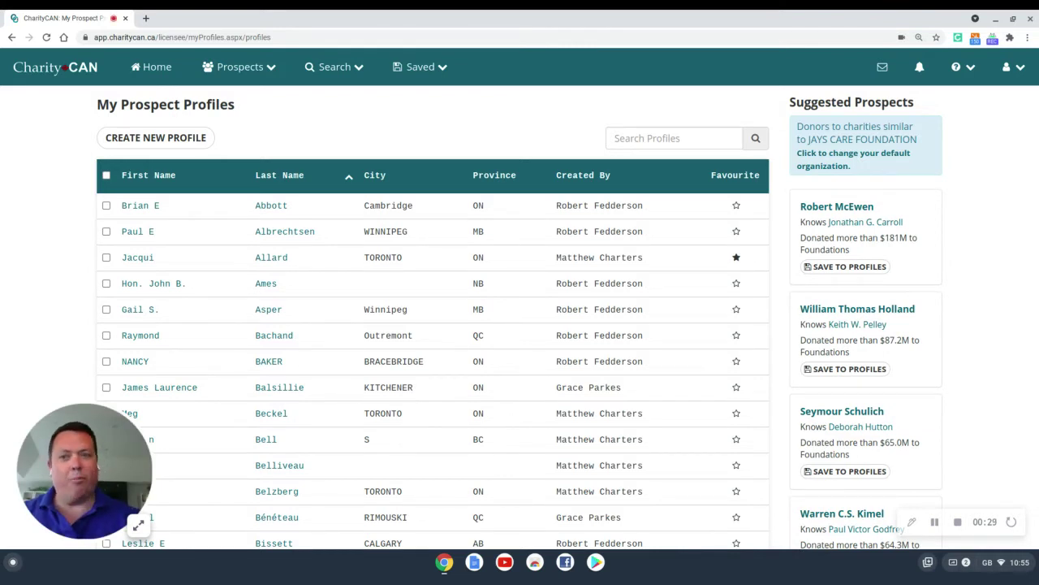
scroll(268, 258, down, 1)
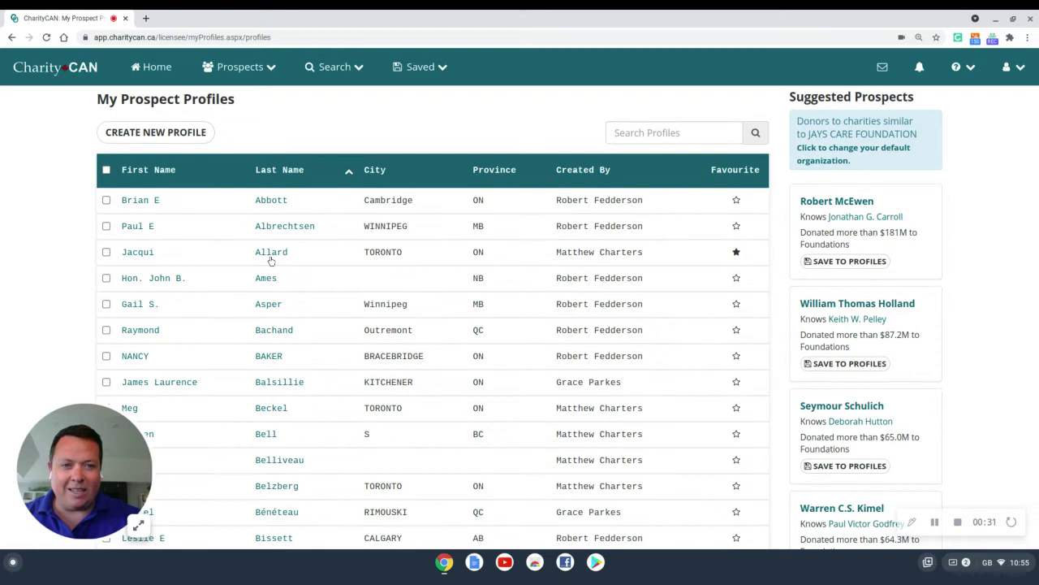
scroll(272, 260, down, 2)
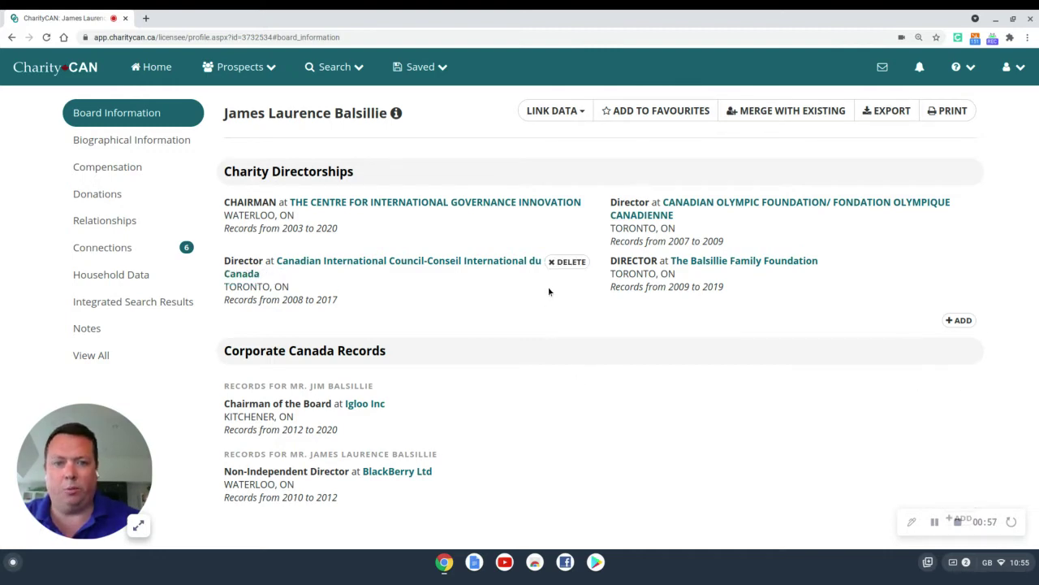
Step: Delete the Canadian International Council directorship from the prospect's board information
click(565, 262)
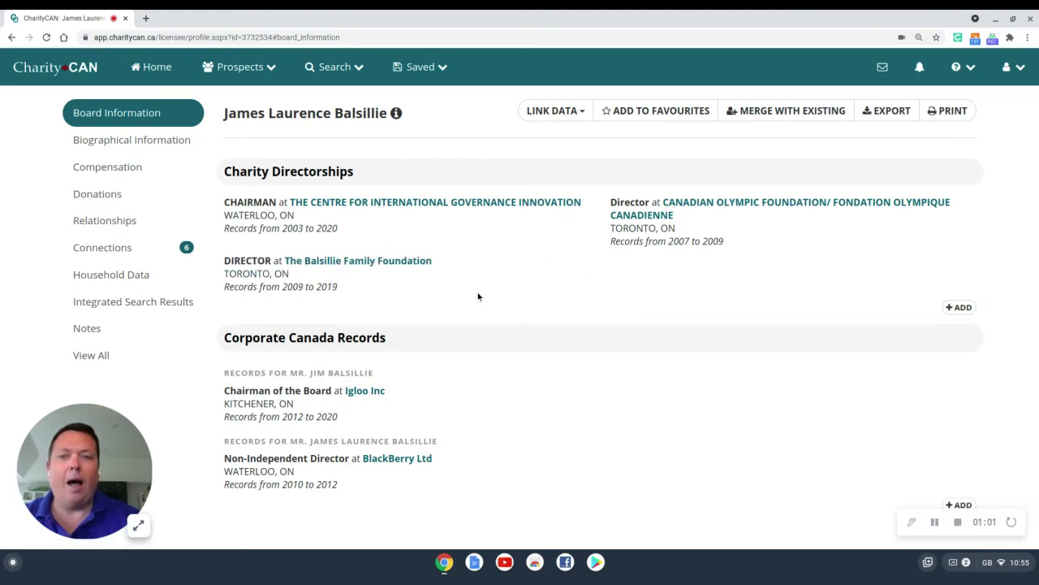
mouse_move(478, 296)
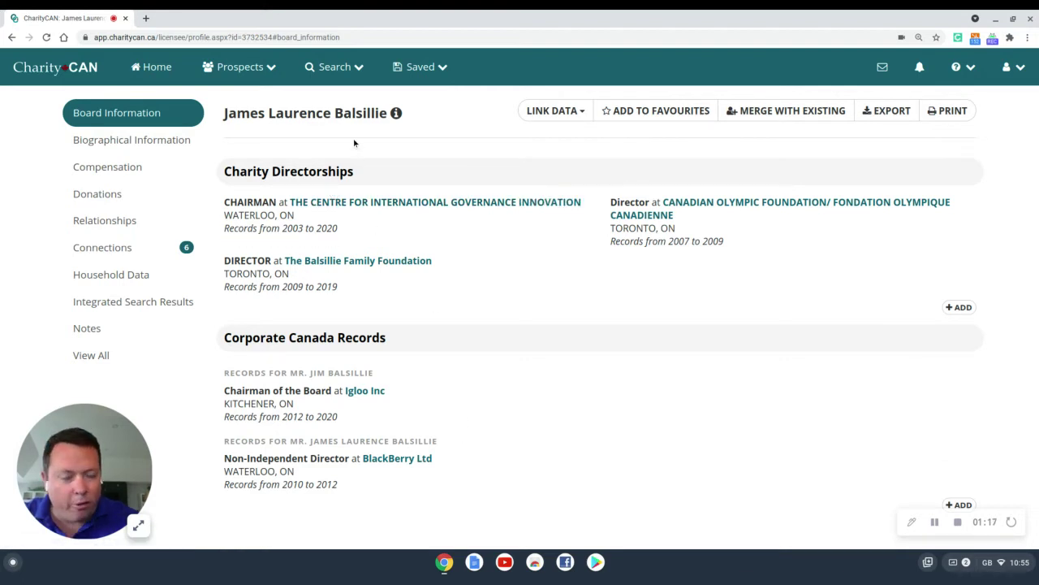
Step: Show the profile's Donations section, which has no charitable donation records yet
click(119, 192)
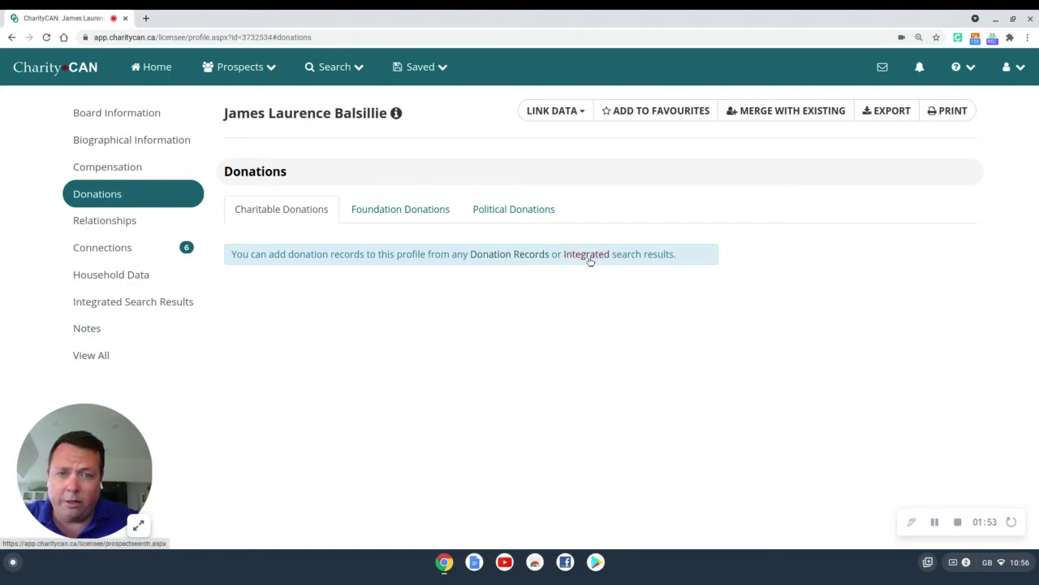
Step: Sort integrated search results by donation descending and add the top three $1,000,000 records to the current profile
click(140, 309)
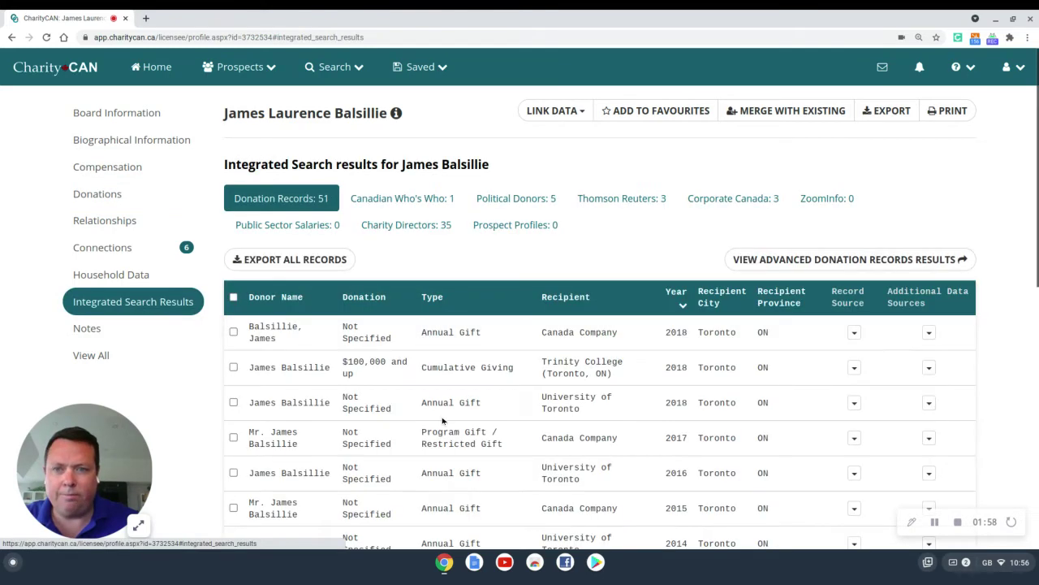
click(356, 300)
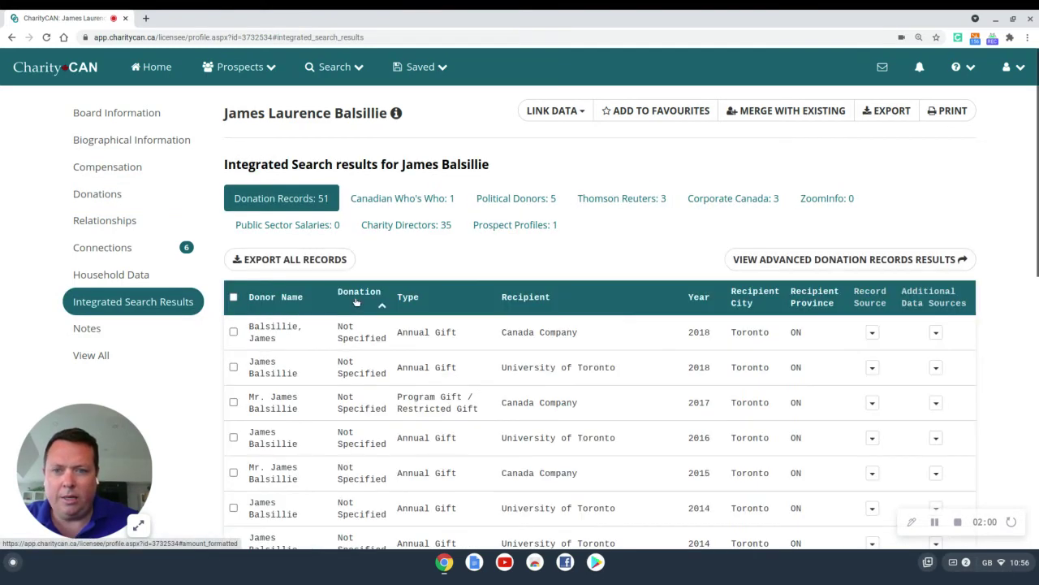
click(355, 300)
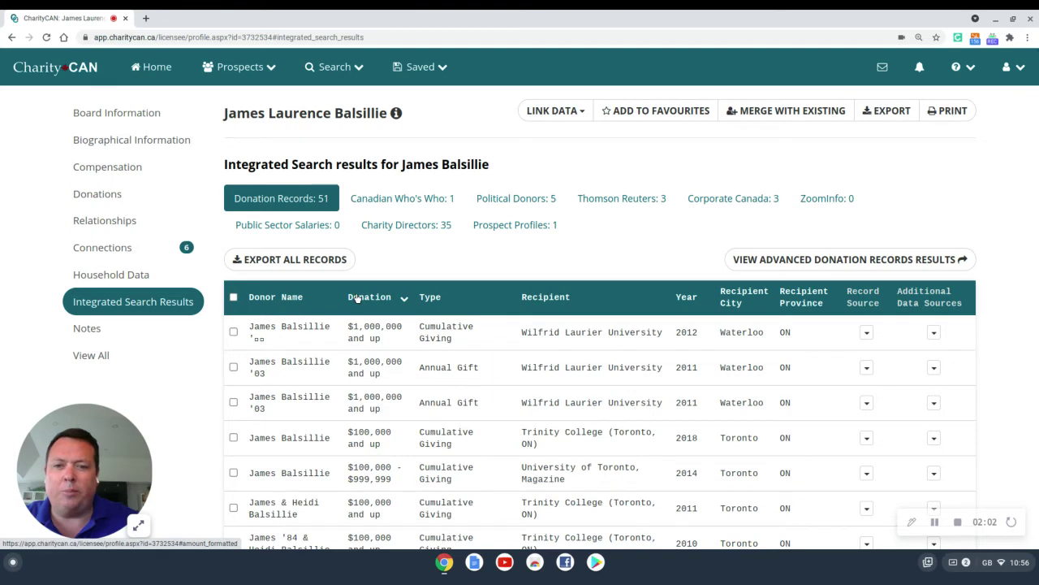
click(233, 403)
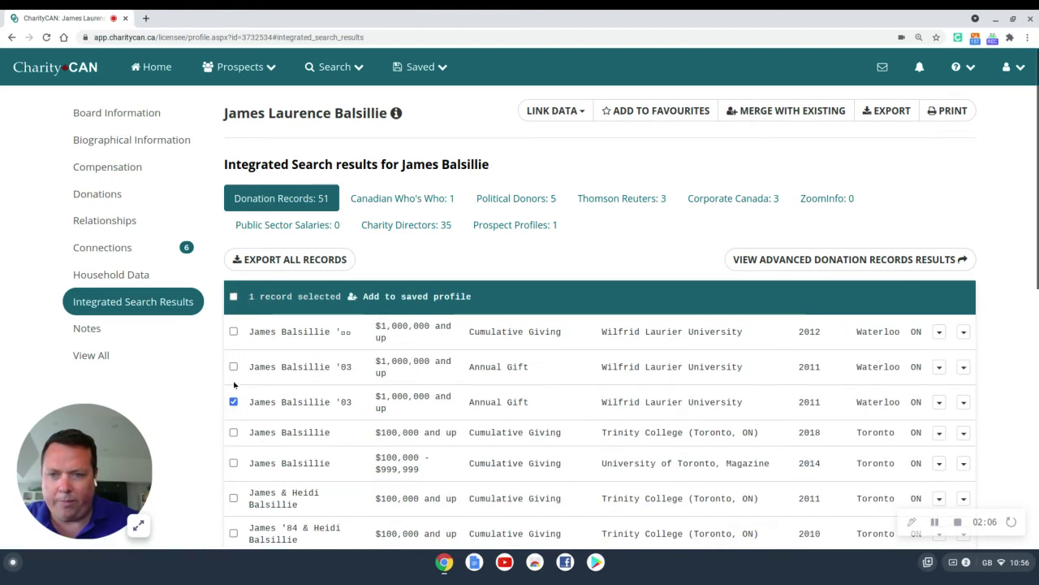
click(233, 367)
click(233, 331)
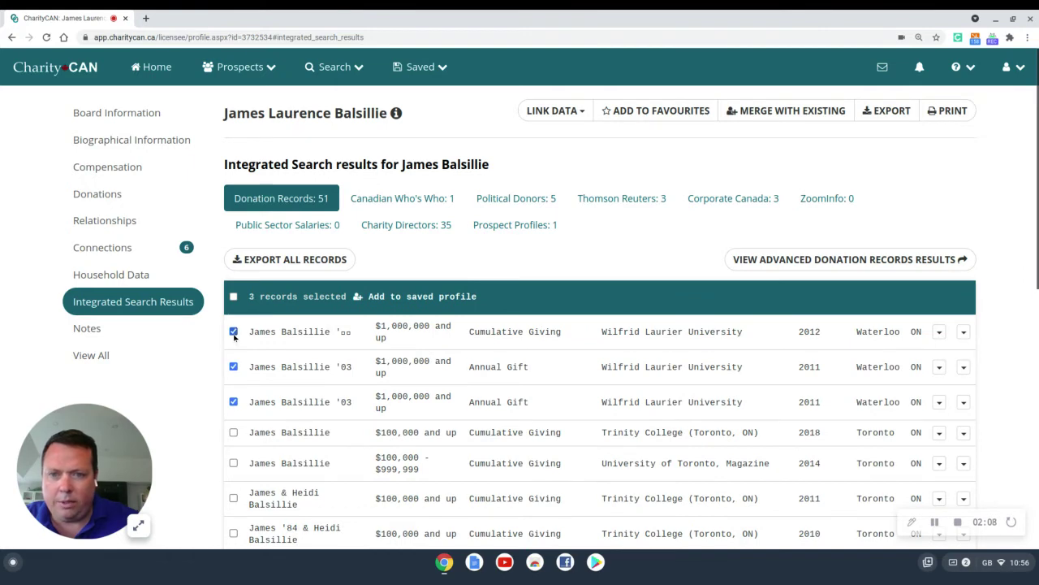
click(418, 297)
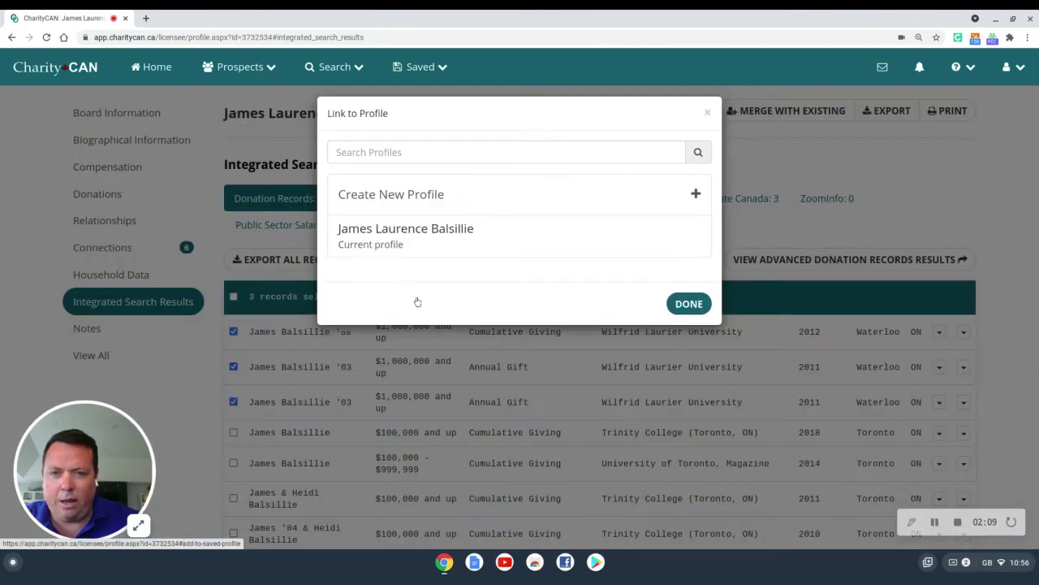
click(414, 240)
click(696, 307)
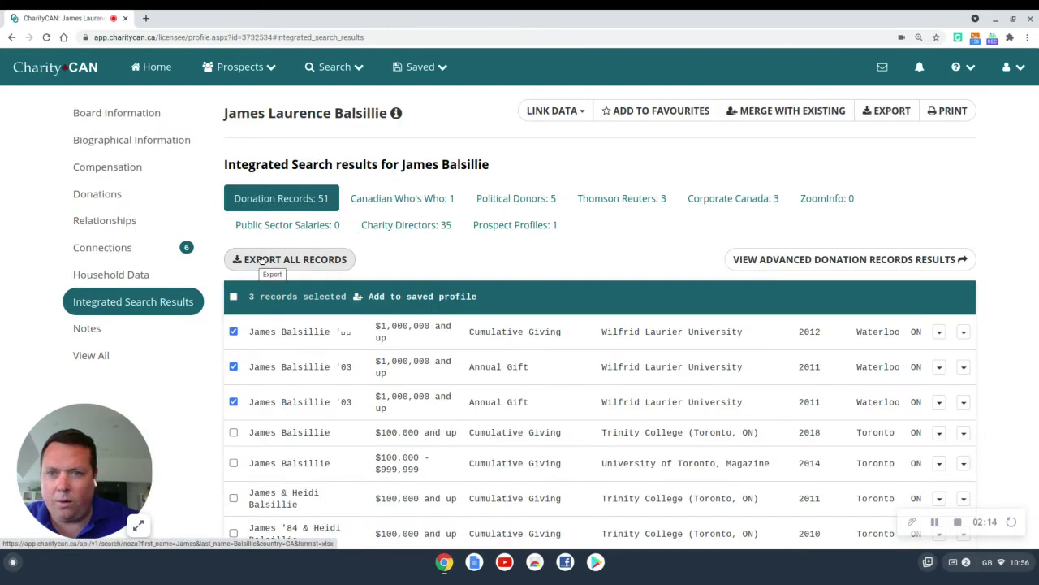
Step: Review the Charitable Donations table and charts showing three Wilfrid Laurier gifts totalling $2,000,000
click(118, 194)
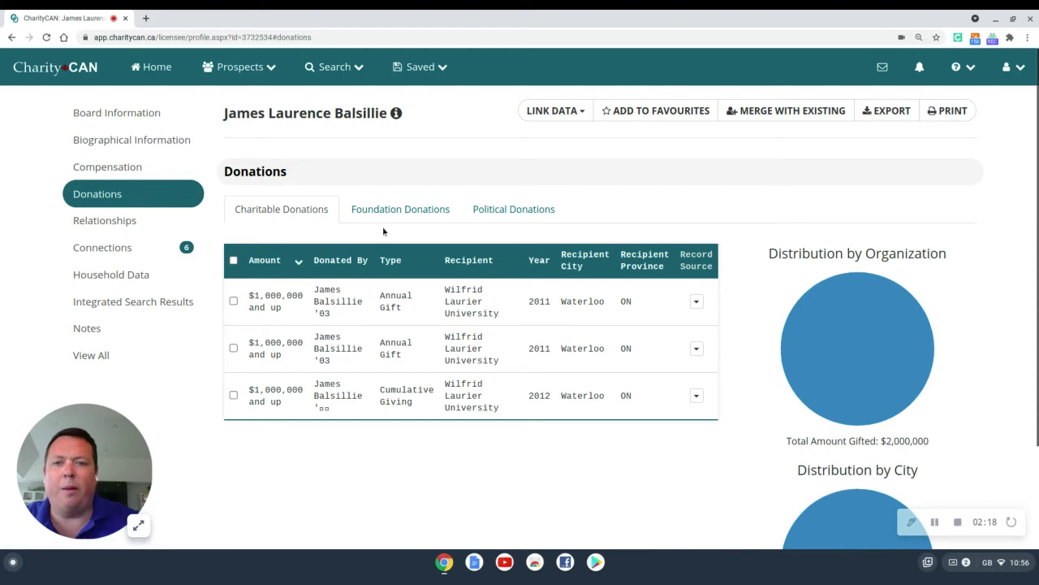
scroll(341, 439, down, 3)
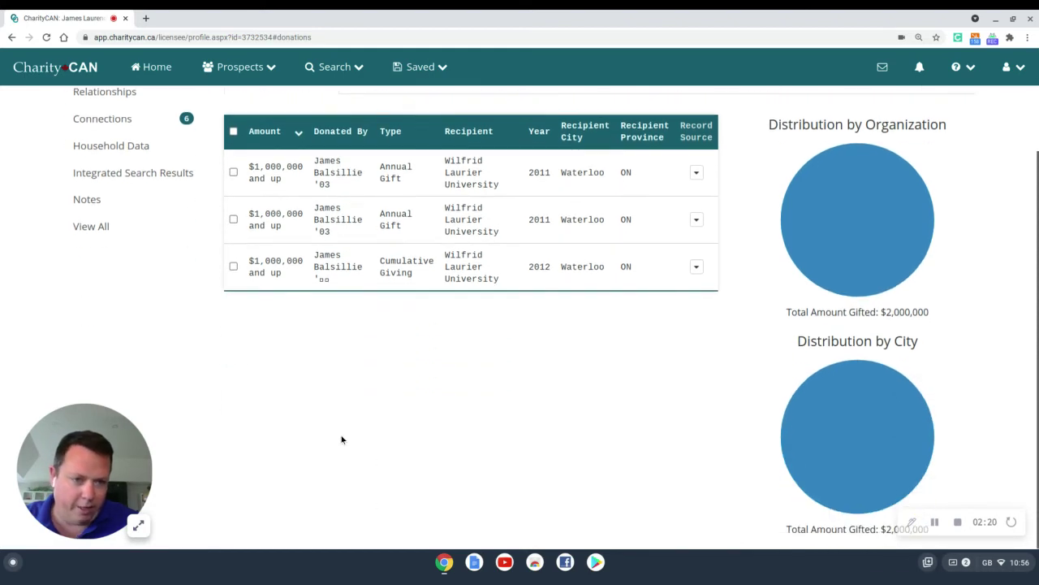
mouse_move(893, 281)
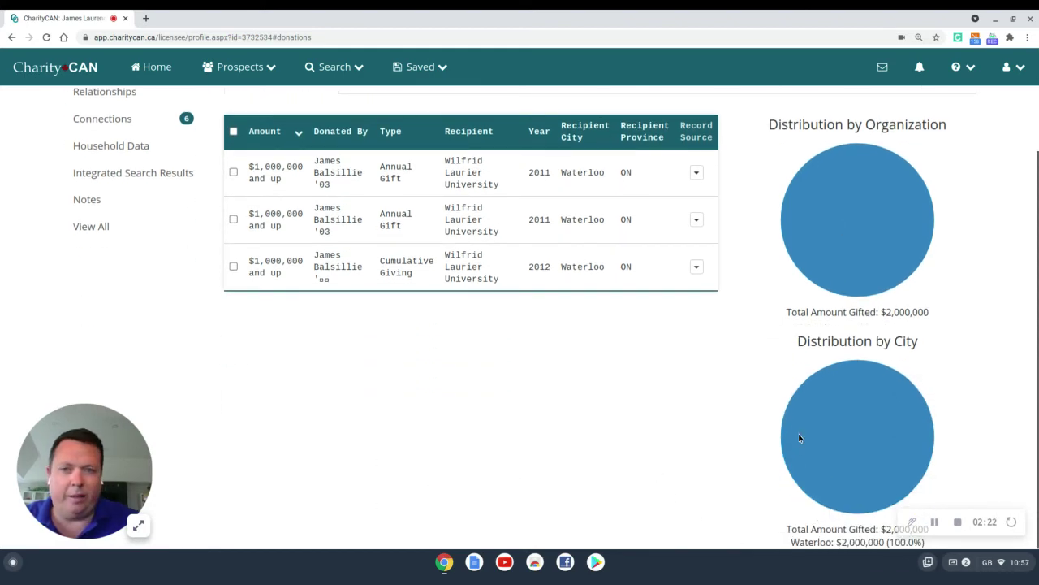
scroll(698, 448, up, 3)
scroll(520, 473, down, 1)
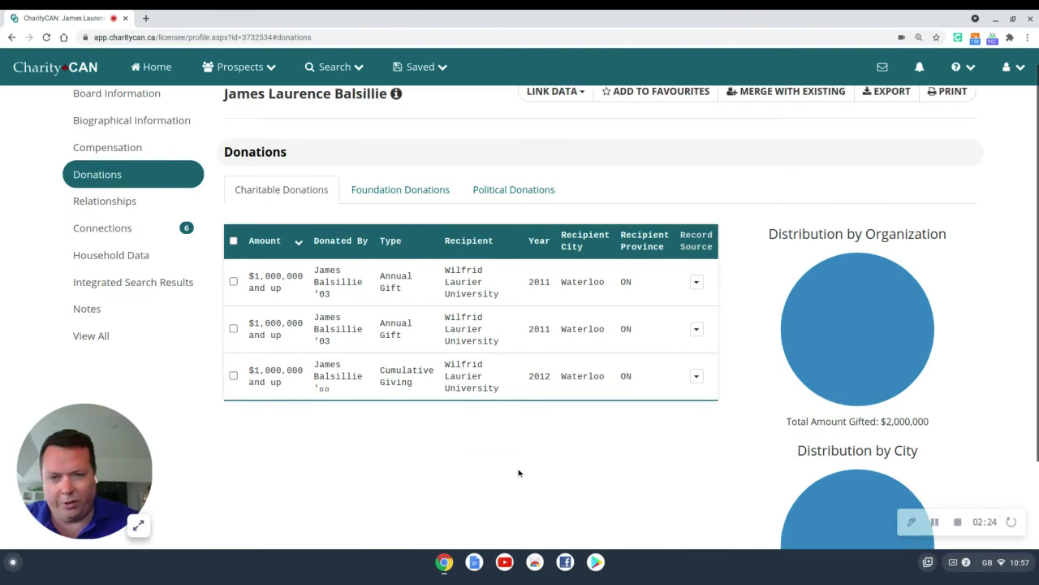
scroll(520, 473, up, 1)
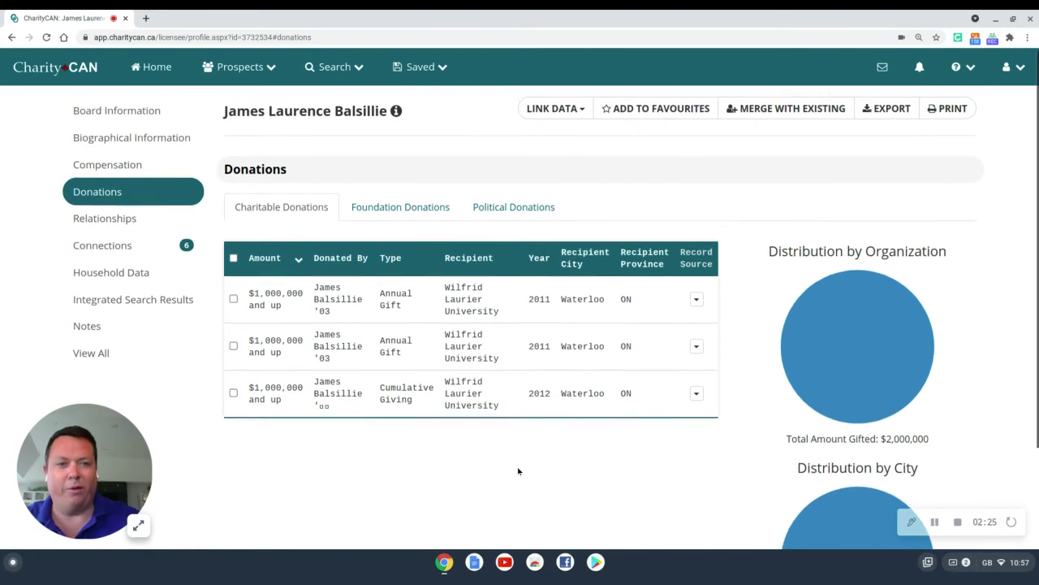
Step: Show Foundation Donations, led by a $30,000,000 gift and totalling $72,853,581
click(400, 208)
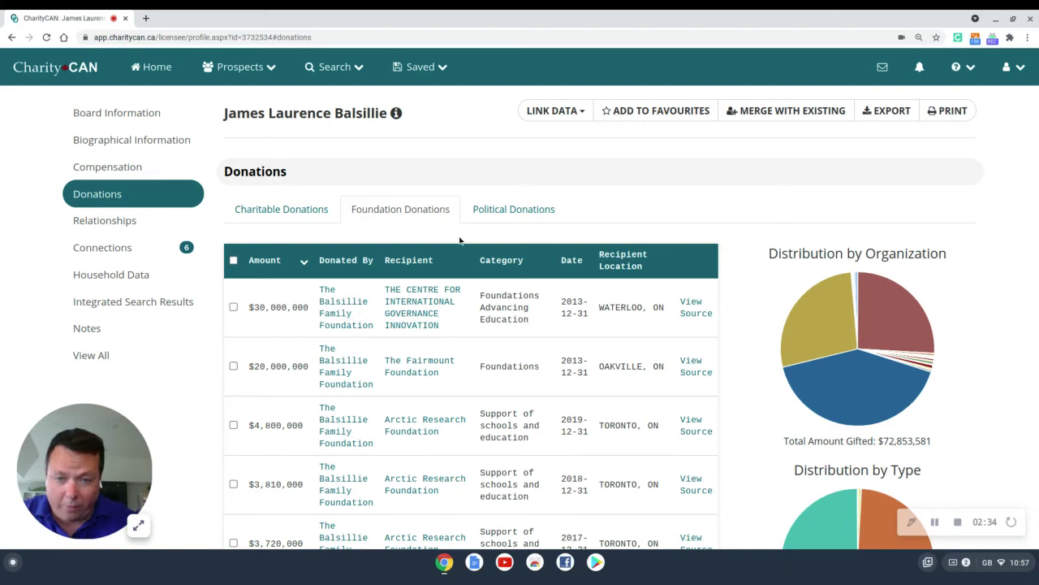
scroll(454, 256, down, 5)
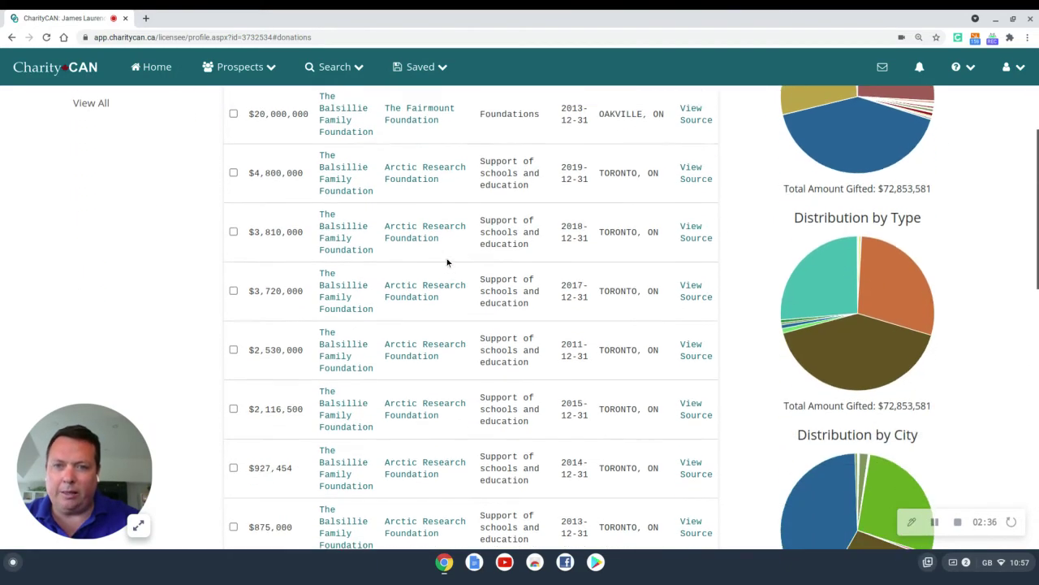
scroll(448, 262, up, 5)
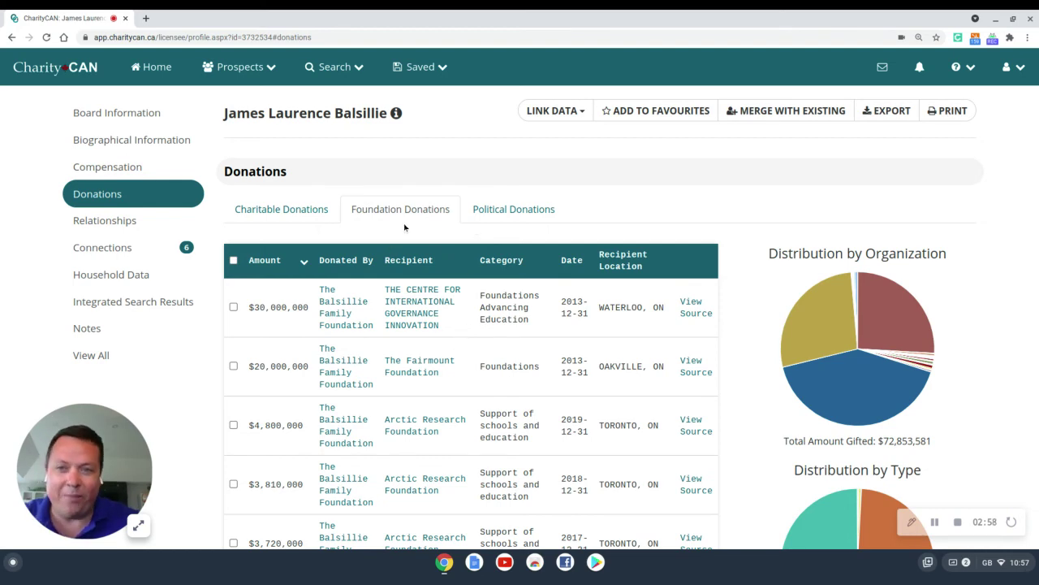
Step: Open Relationships to view the top people connections and their network graph
click(176, 220)
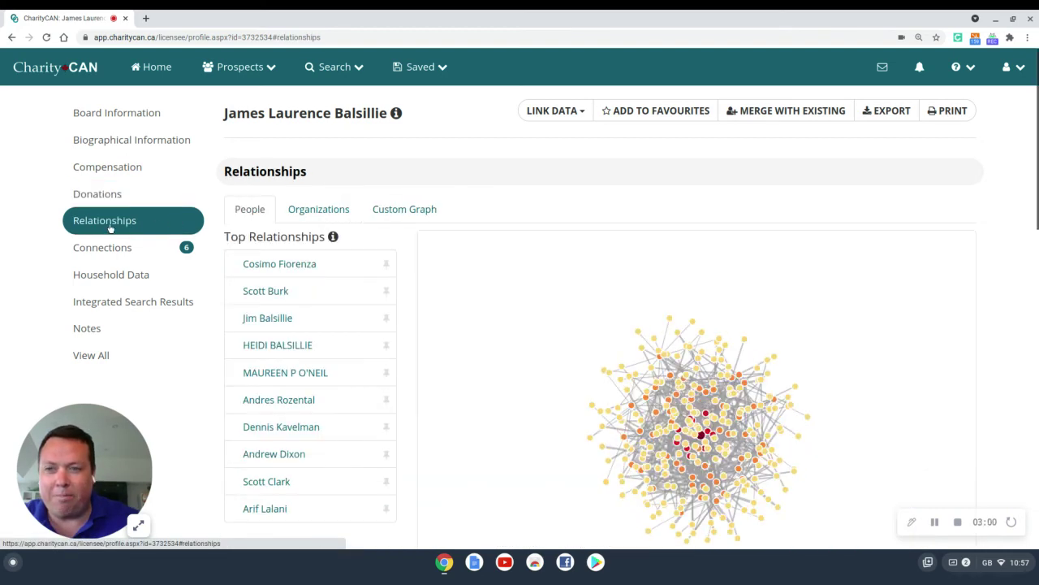
scroll(29, 293, down, 2)
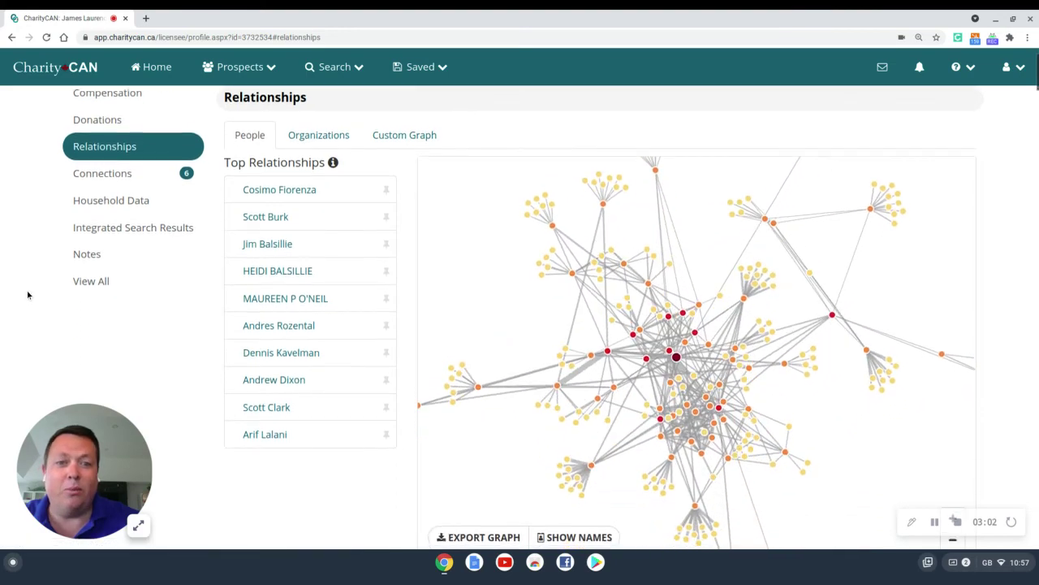
scroll(26, 297, up, 1)
scroll(26, 296, up, 1)
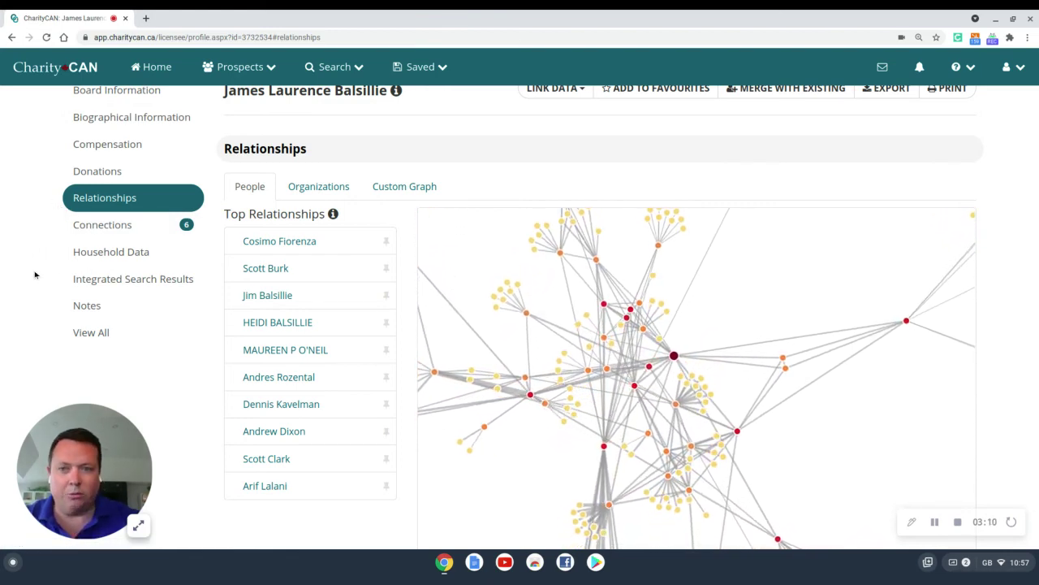
Step: Add a 'Great prospect' note in the profile's Notes section
click(87, 306)
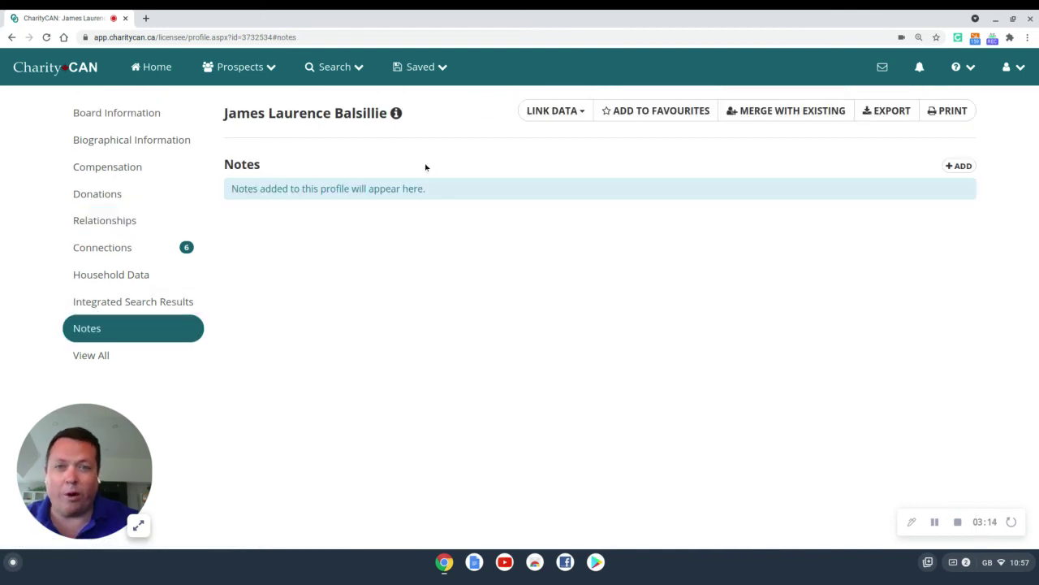
click(961, 165)
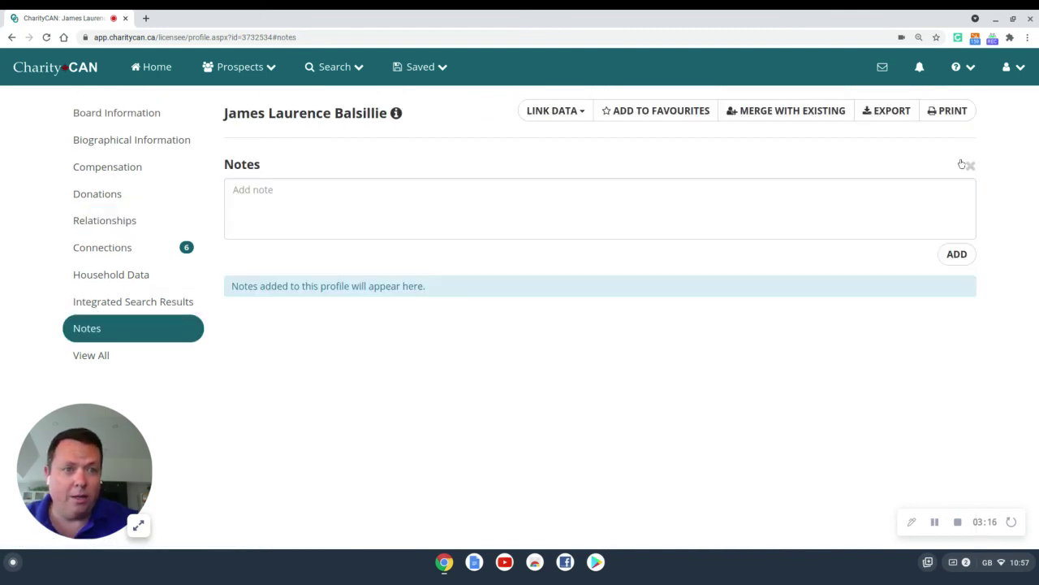
click(319, 202)
text(Great)
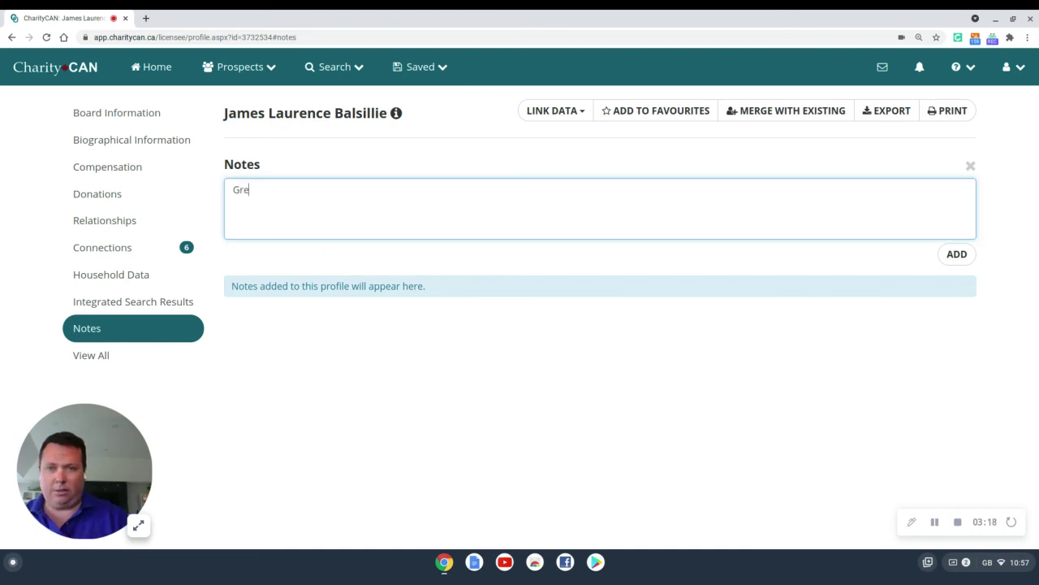
text(specty)
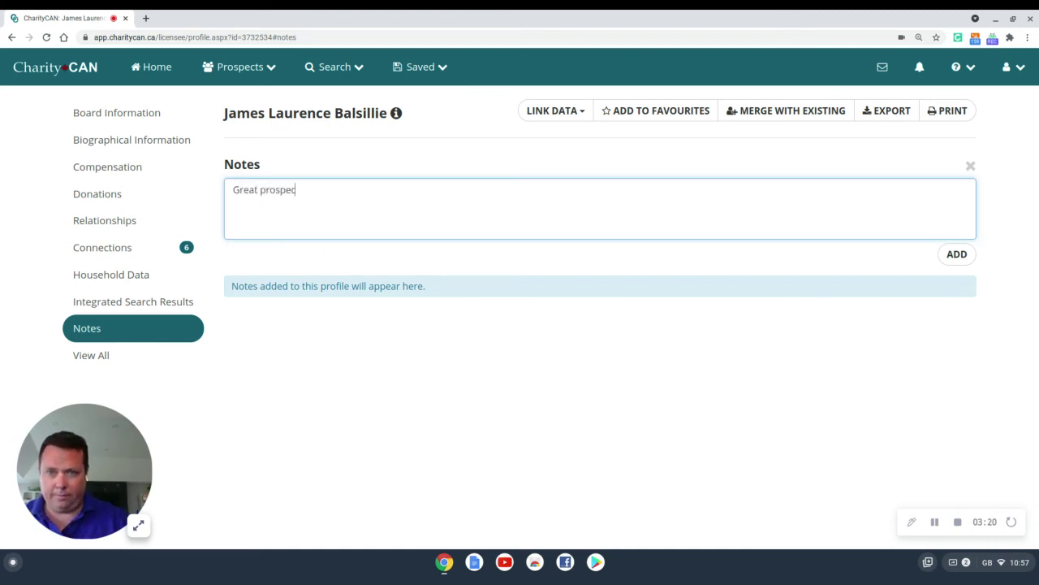
click(957, 253)
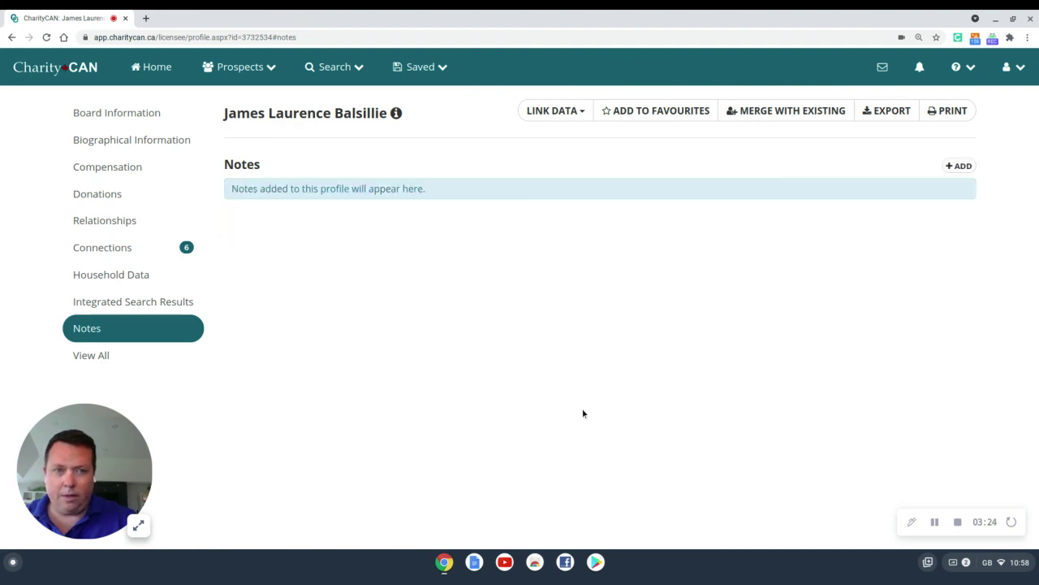